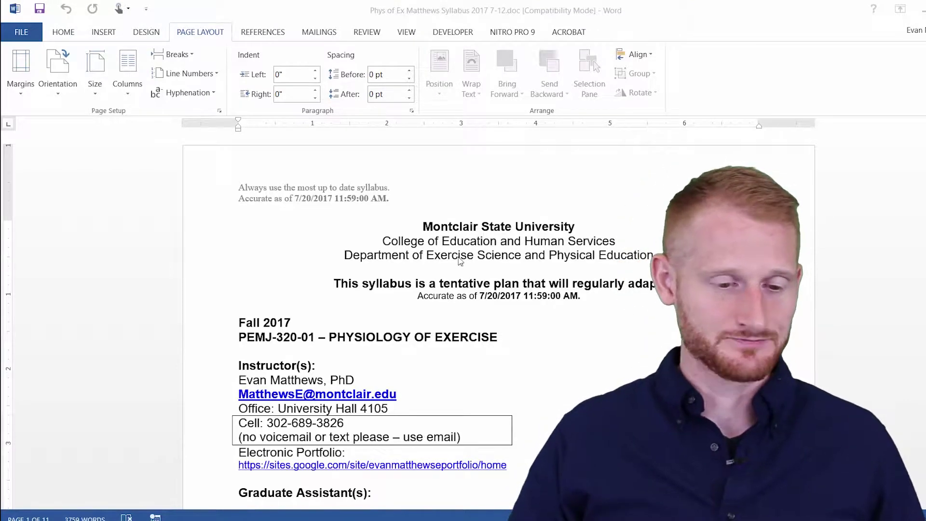
Step: Bring up the Home styles tools and place the caret in the course title line
left_click(418, 224)
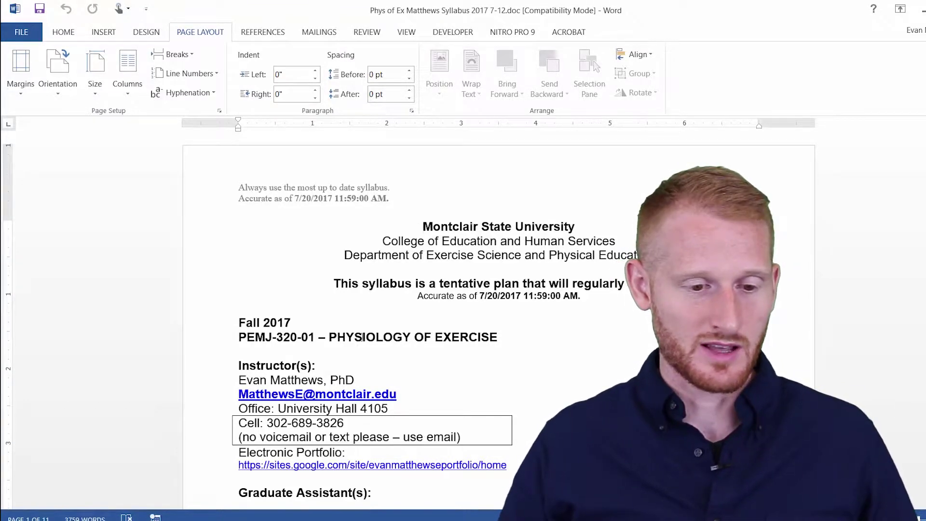
left_click(63, 33)
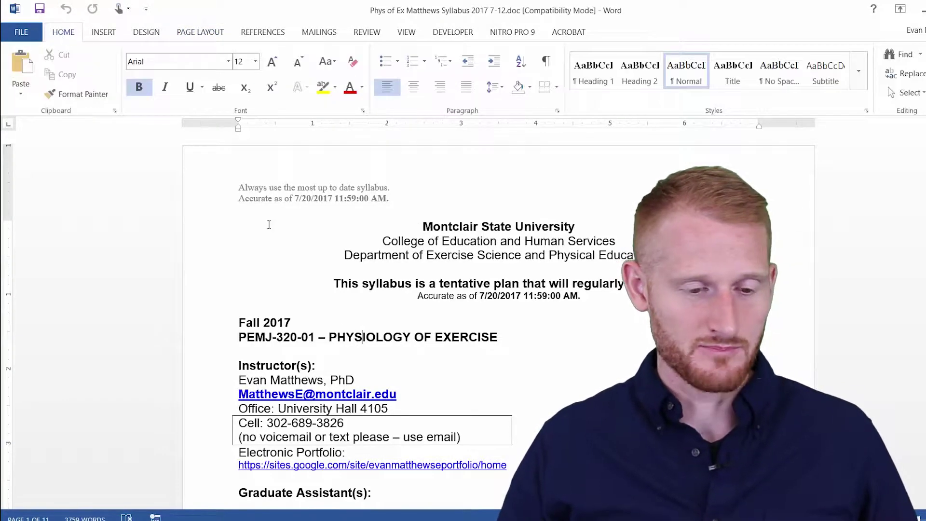
left_click(363, 337)
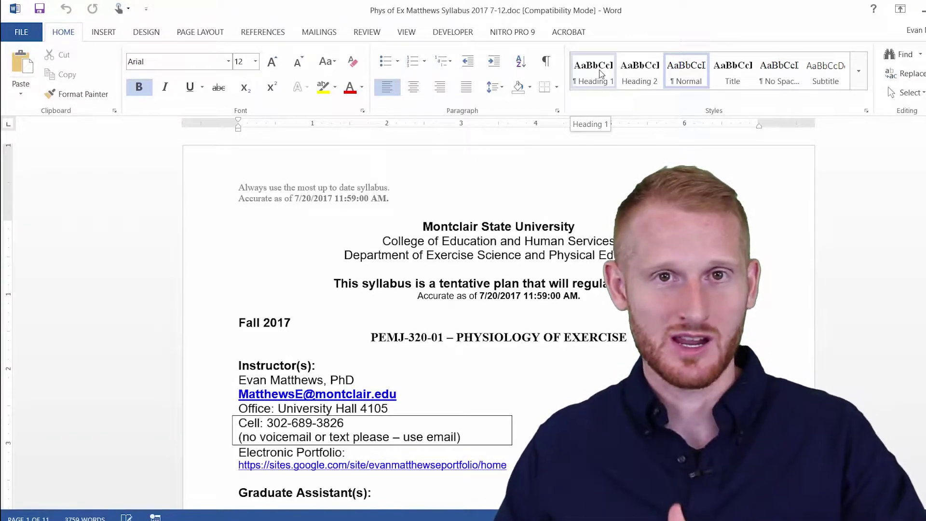
Step: Style the course title line PEMJ-320-01 – PHYSIOLOGY OF EXERCISE as Heading 1
left_click(643, 84)
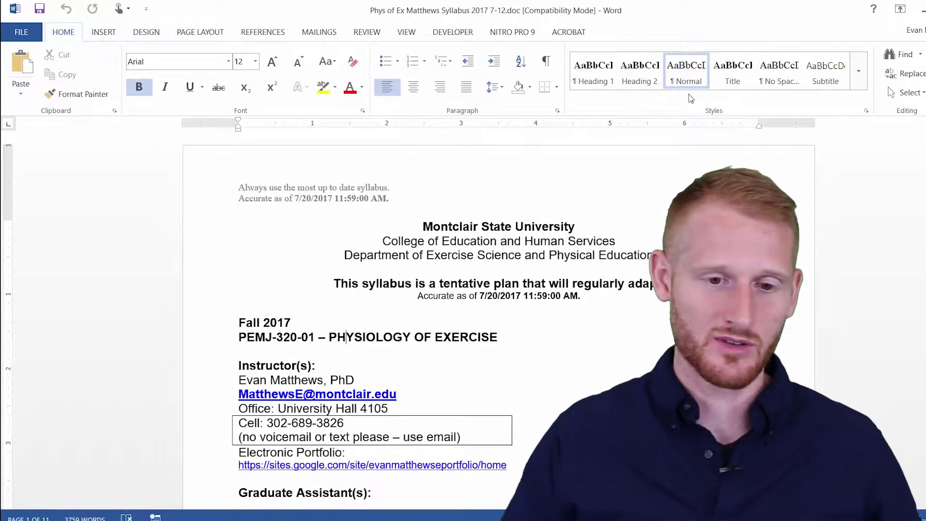
triple_click(365, 338)
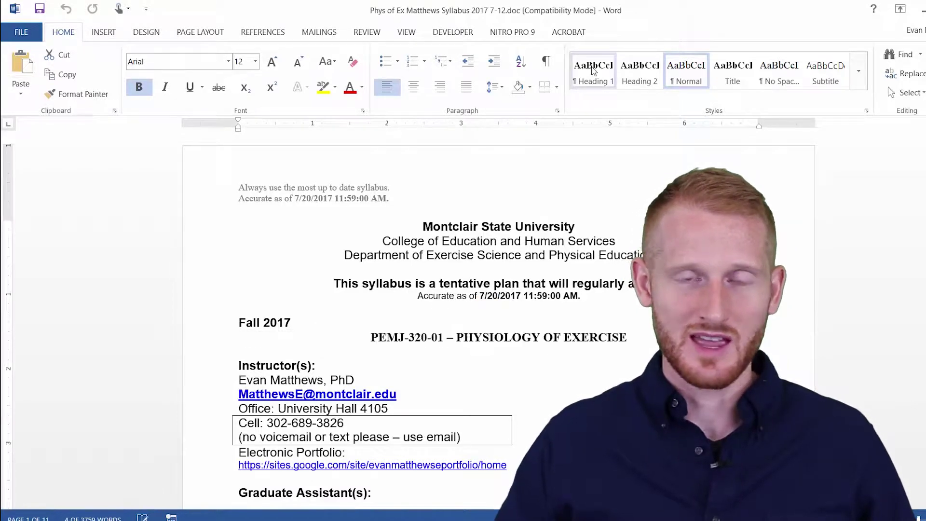
left_click(593, 72)
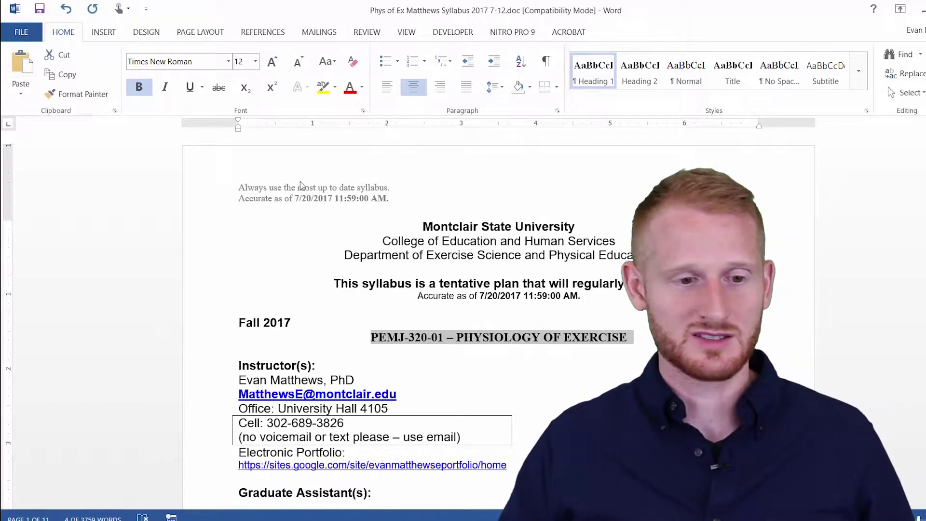
Step: Reselect parts of the title to check its centred, bold Heading 1 formatting
key("Down")
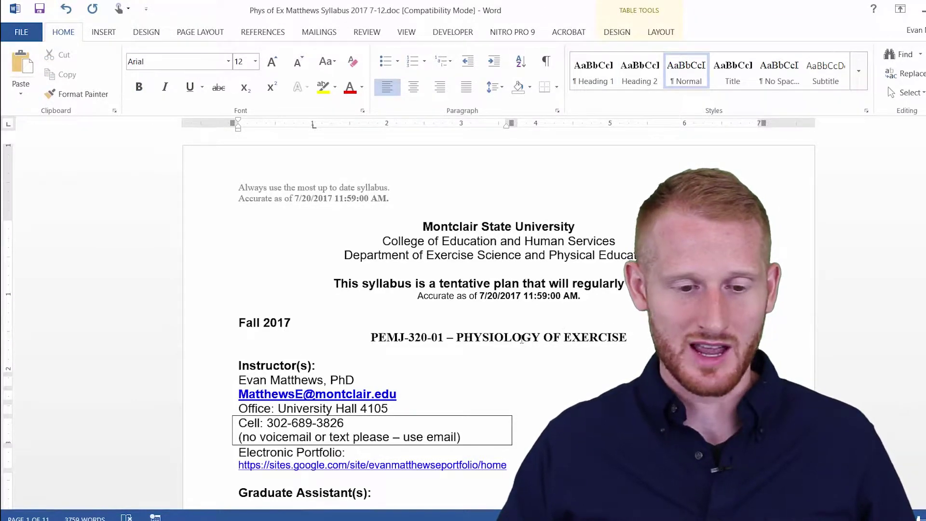
left_click(515, 338)
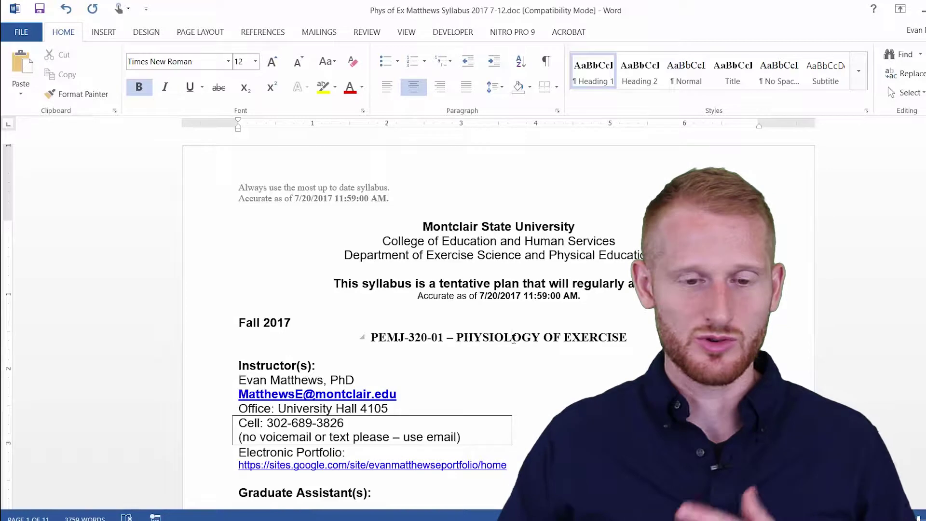
double_click(515, 338)
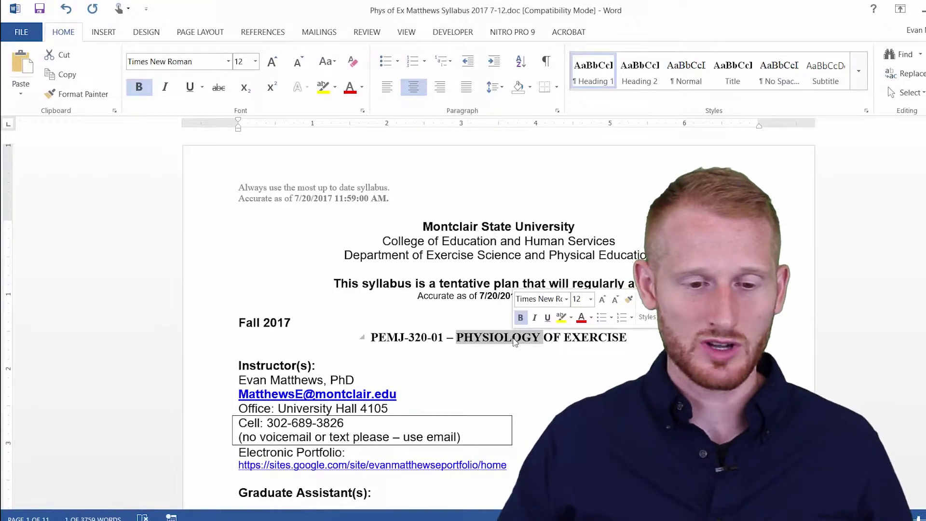
left_click(514, 338)
triple_click(515, 338)
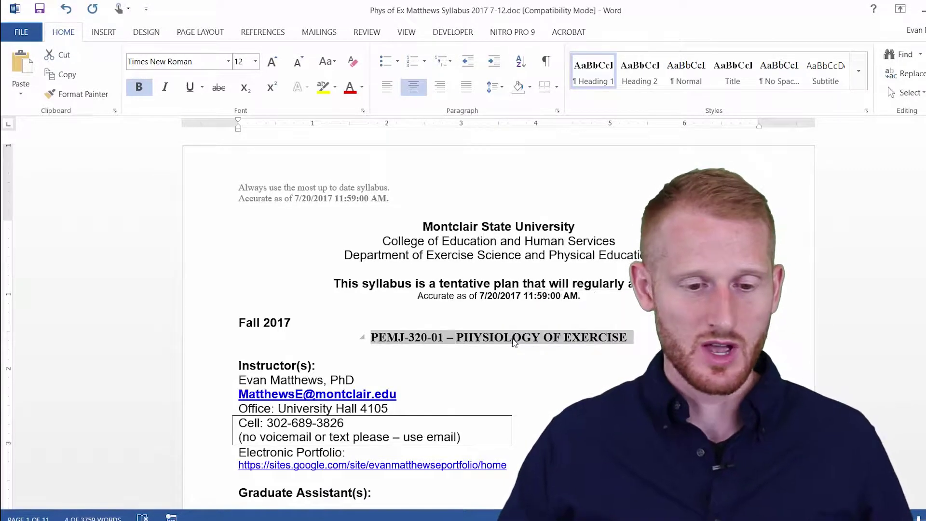
left_click(512, 338)
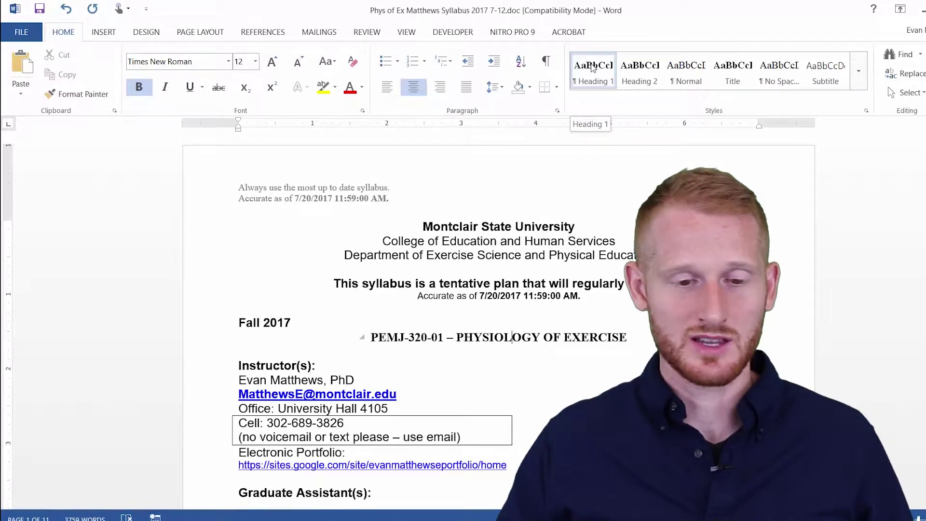
right_click(593, 68)
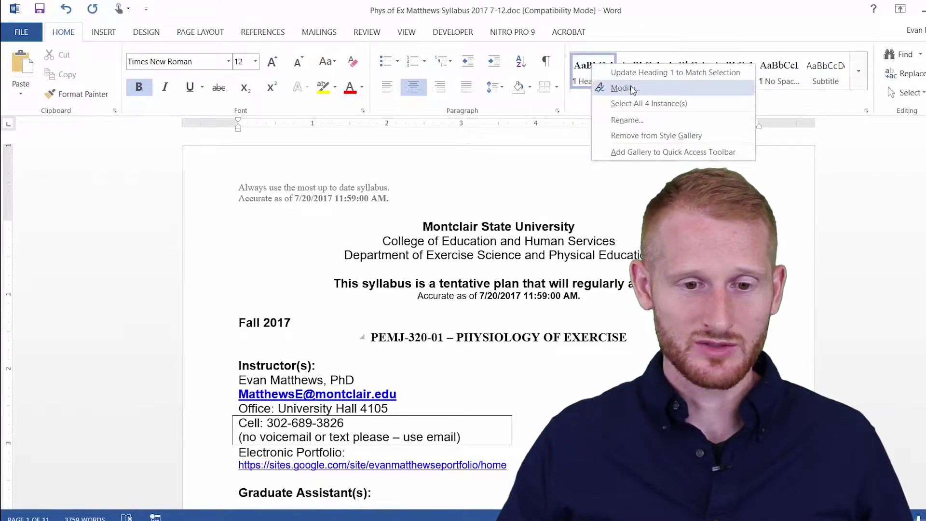
left_click(632, 90)
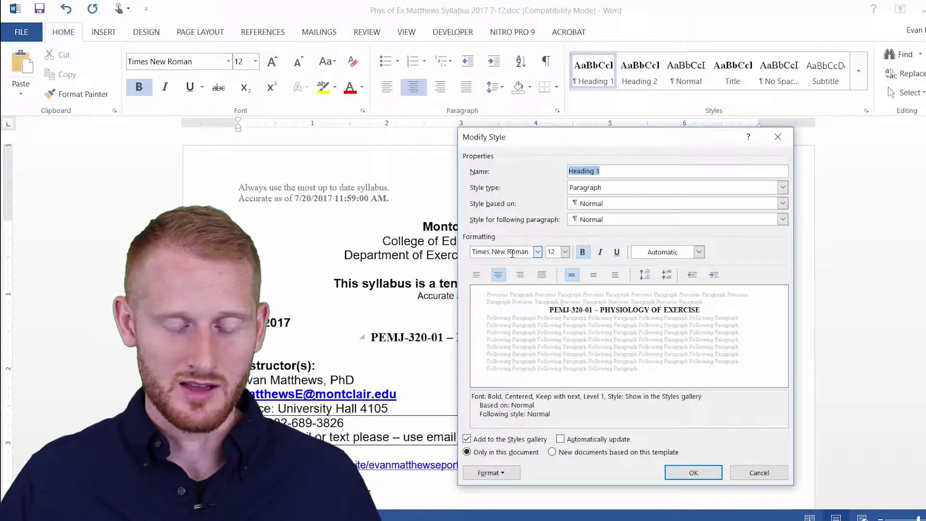
double_click(512, 252)
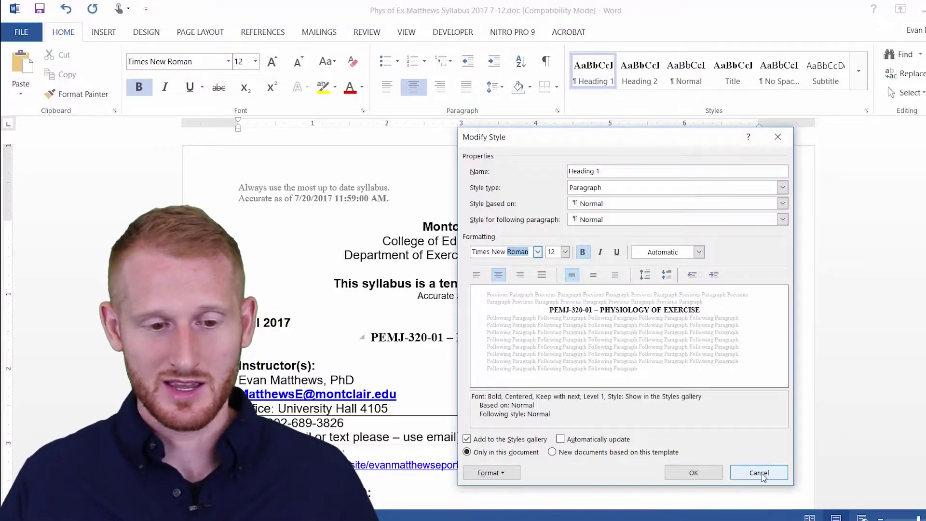
left_click(757, 472)
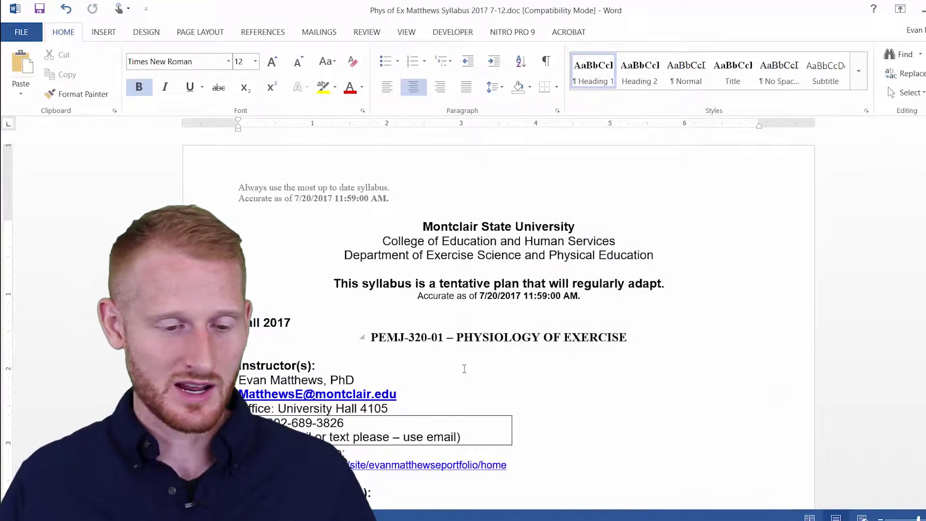
Step: Make the Graduate Assistant(s): line a Heading 2
scroll(463, 369, "down", 3)
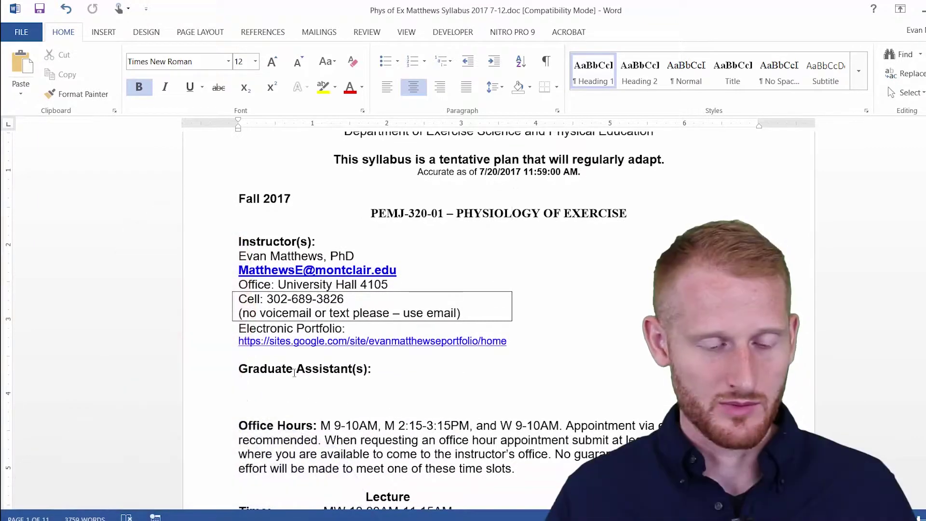
triple_click(288, 372)
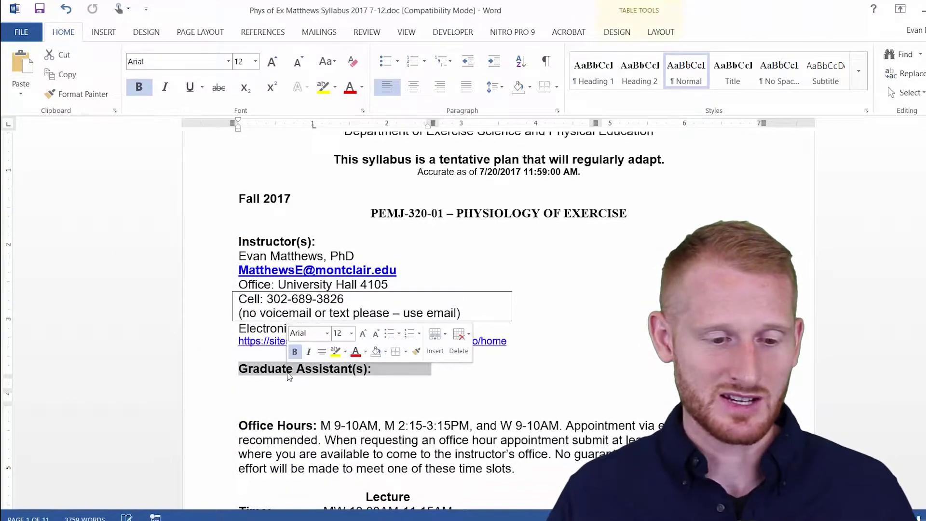
left_click(648, 76)
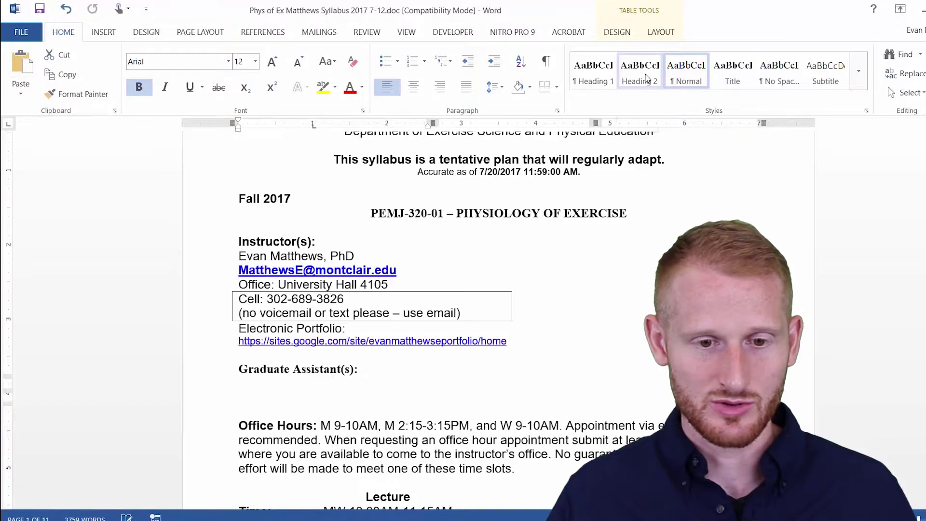
left_click(649, 75)
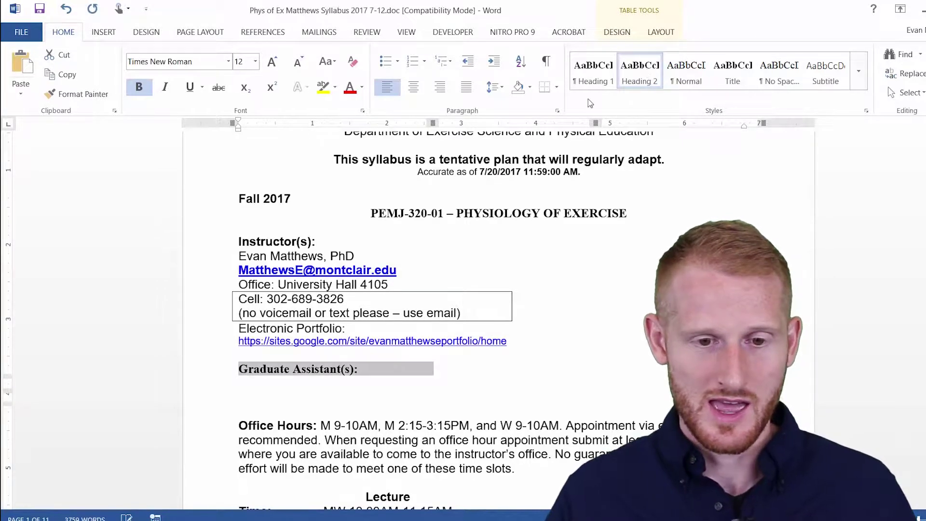
Step: Make Bibliography references (APA style): and Supplemental Materials: Heading 2 headings
scroll(446, 375, "down", 3)
scroll(447, 375, "down", 4)
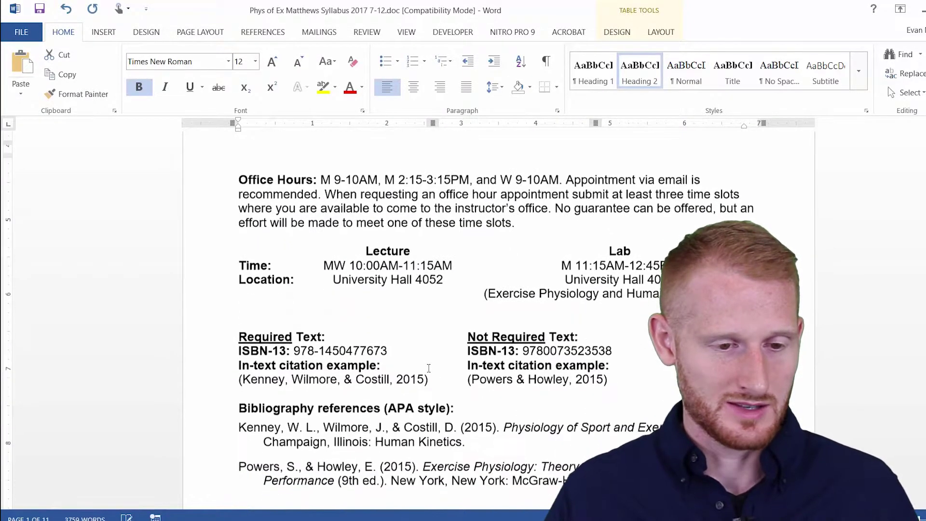
scroll(424, 367, "down", 7)
scroll(420, 366, "up", 3)
triple_click(325, 285)
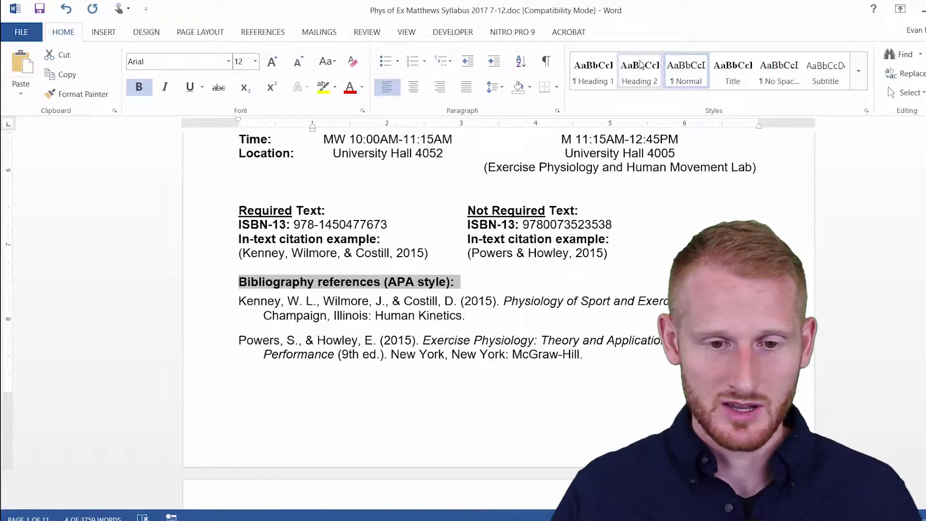
left_click(641, 68)
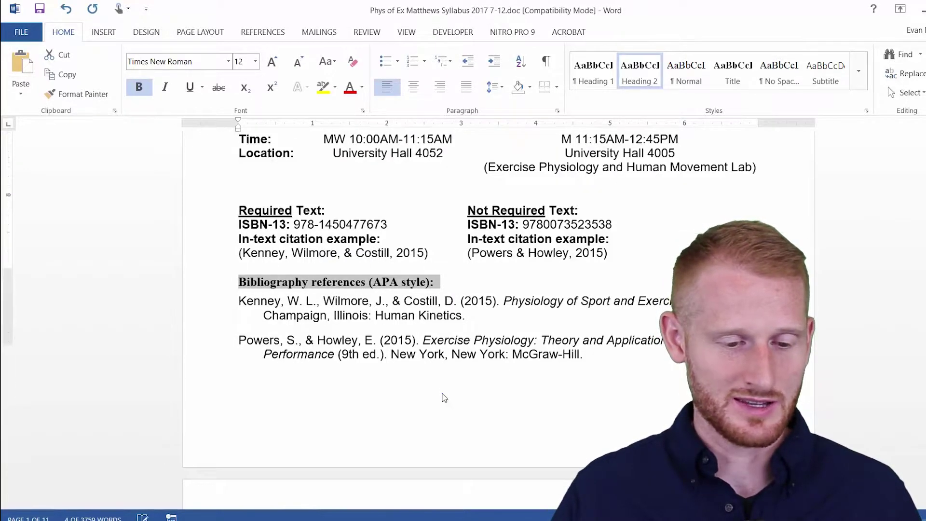
scroll(442, 393, "down", 10)
scroll(371, 346, "up", 5)
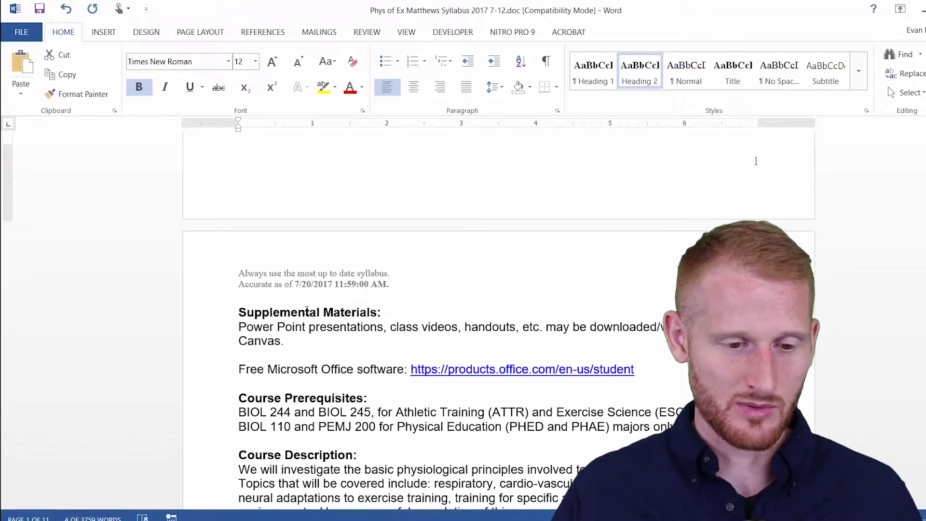
triple_click(307, 313)
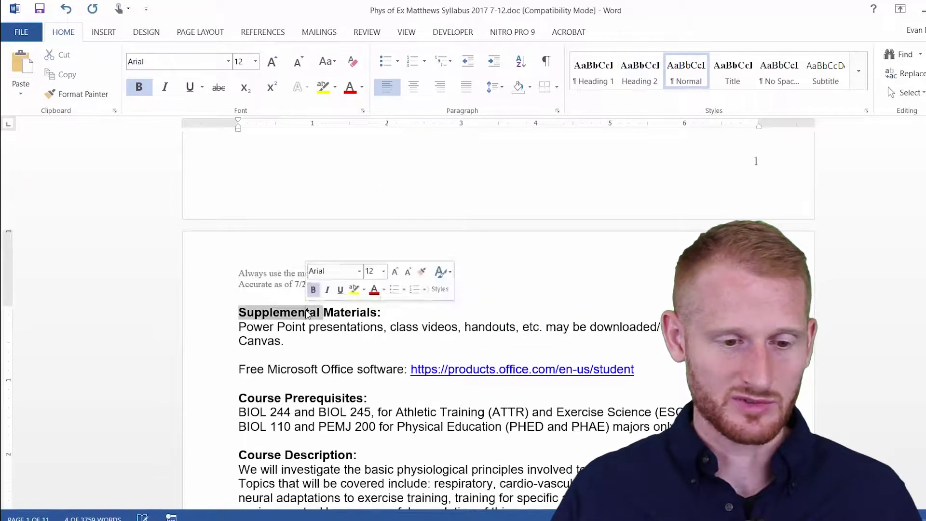
left_click(642, 73)
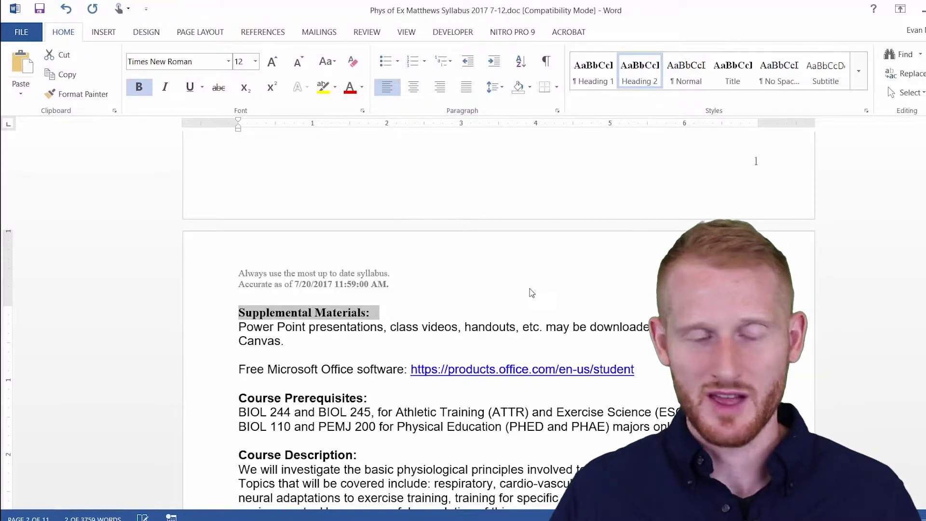
Step: Insert an empty line above the Montclair State University header
scroll(532, 293, "up", 15)
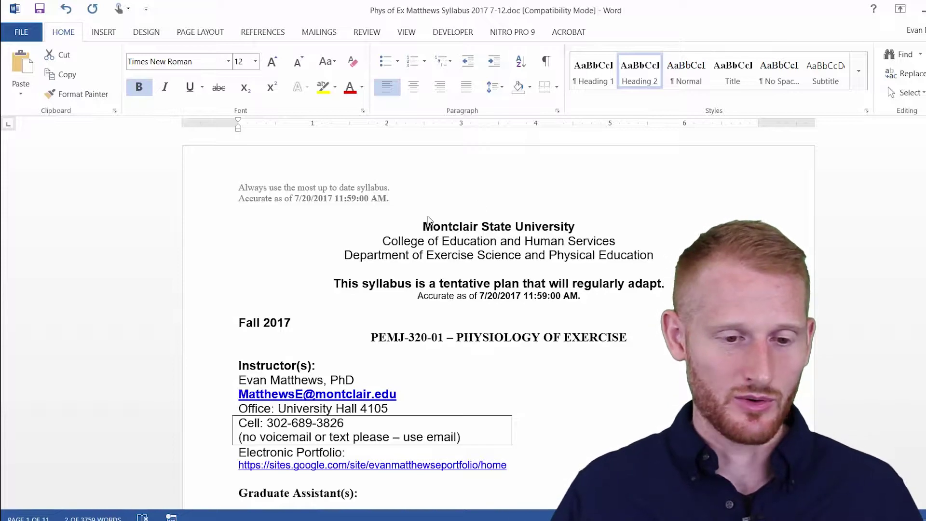
left_click(425, 227)
key("Return")
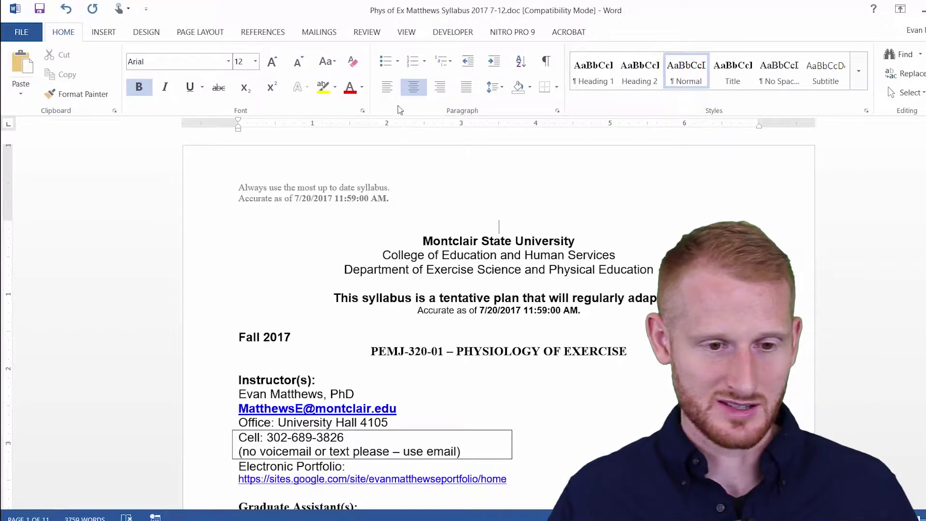
Step: Left-align the new empty top line and bring up the References Table of Contents layouts
left_click(393, 96)
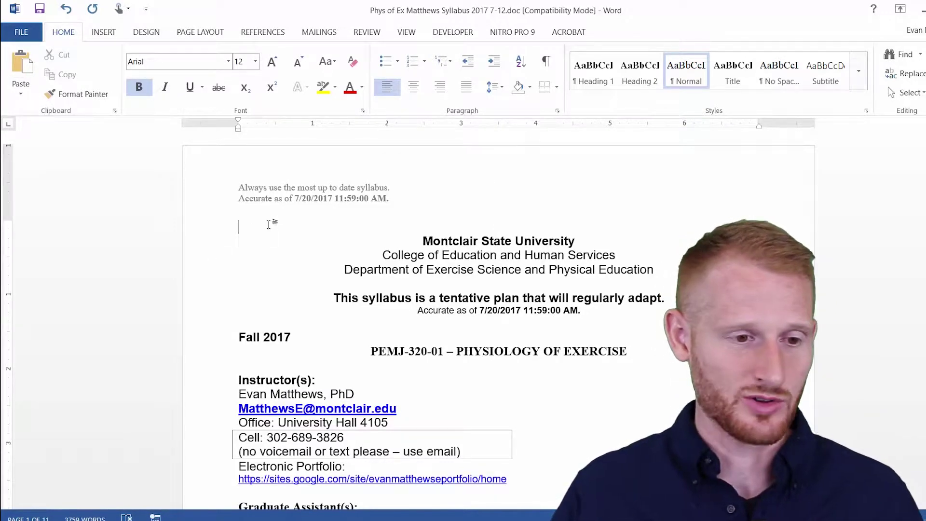
left_click(272, 34)
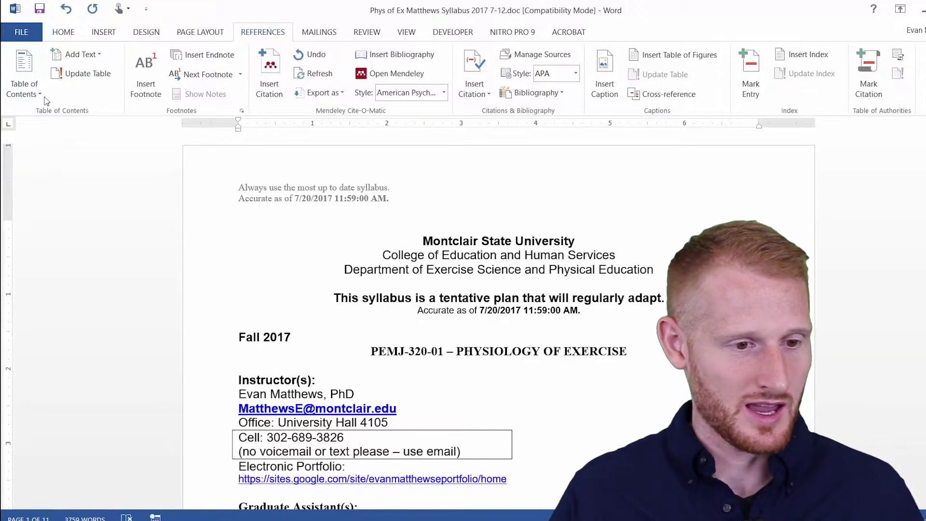
left_click(31, 74)
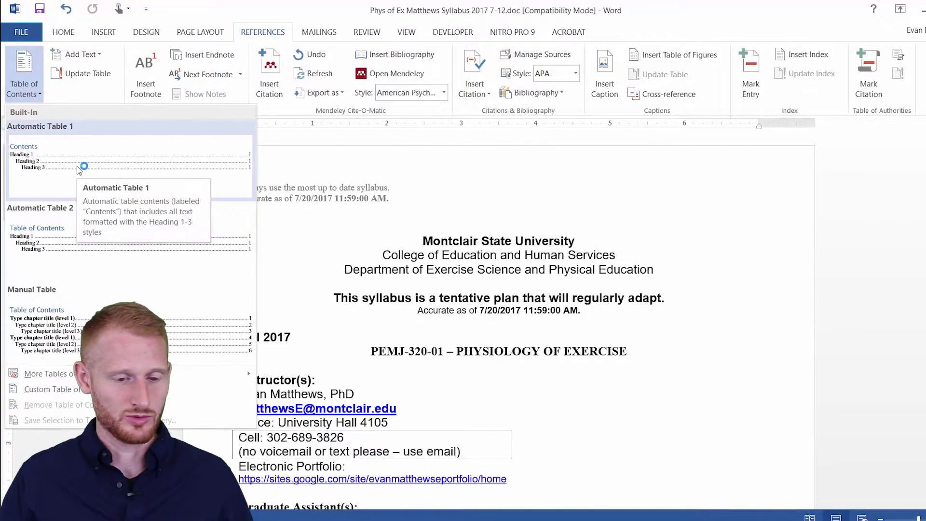
Step: Insert Automatic Table 1 at the top and review the generated Contents table
left_click(78, 168)
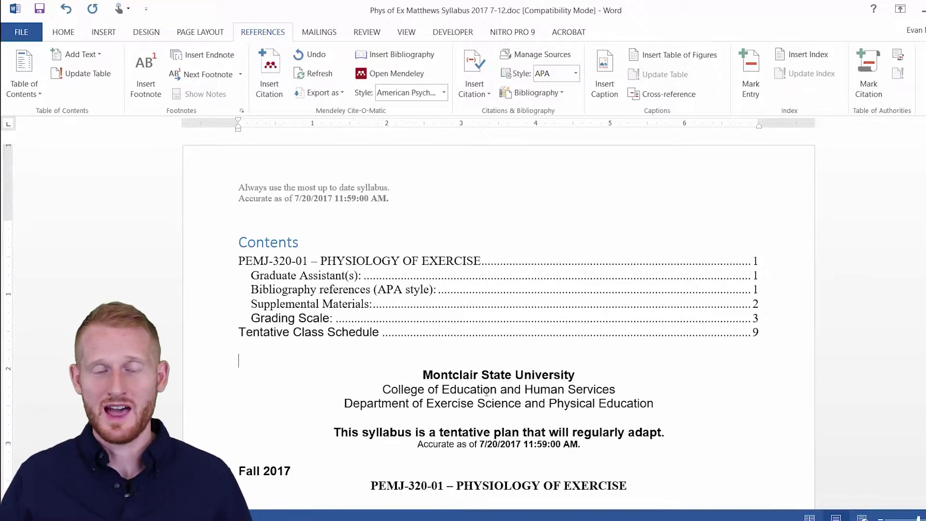
scroll(332, 352, "down", 6)
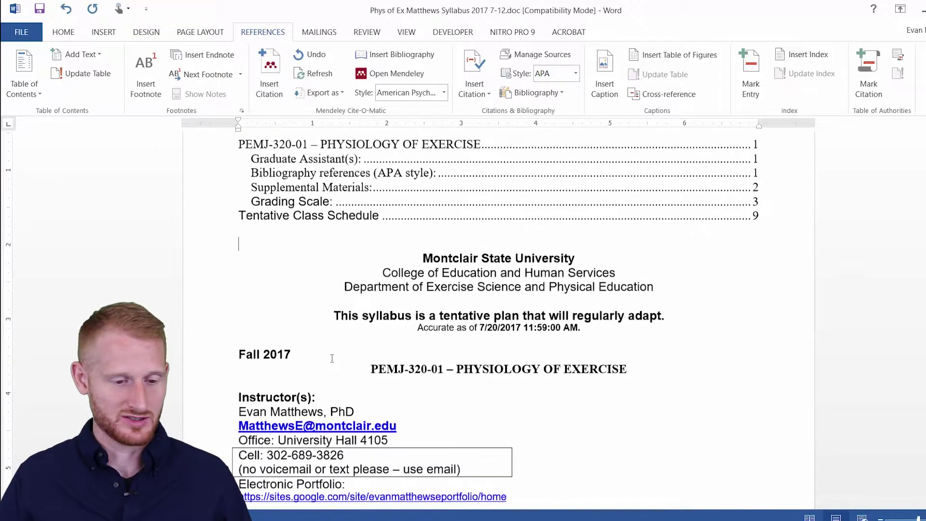
scroll(334, 366, "up", 6)
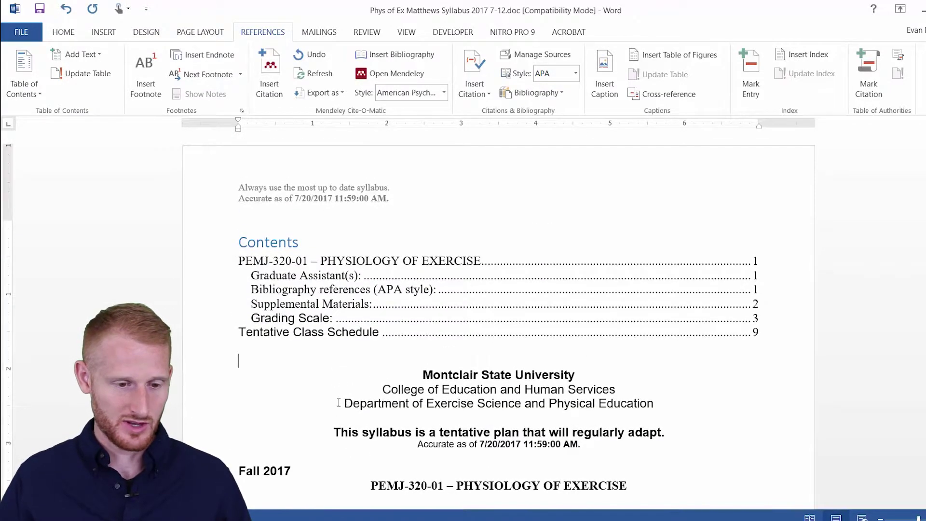
scroll(334, 367, "down", 3)
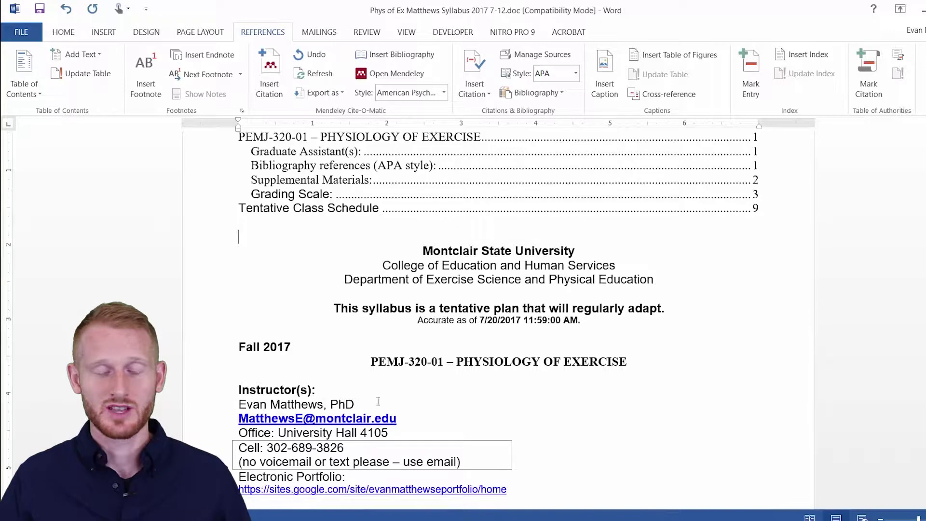
scroll(405, 293, "up", 3)
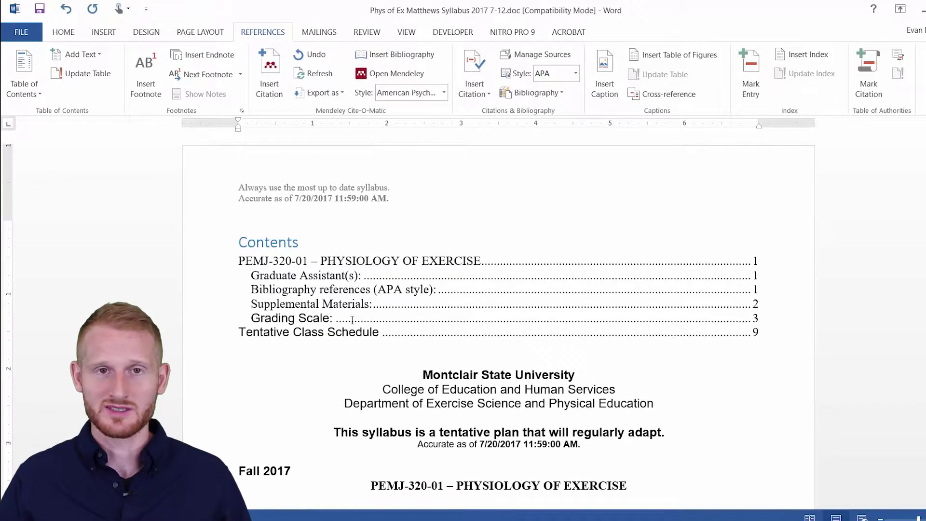
scroll(308, 380, "down", 3)
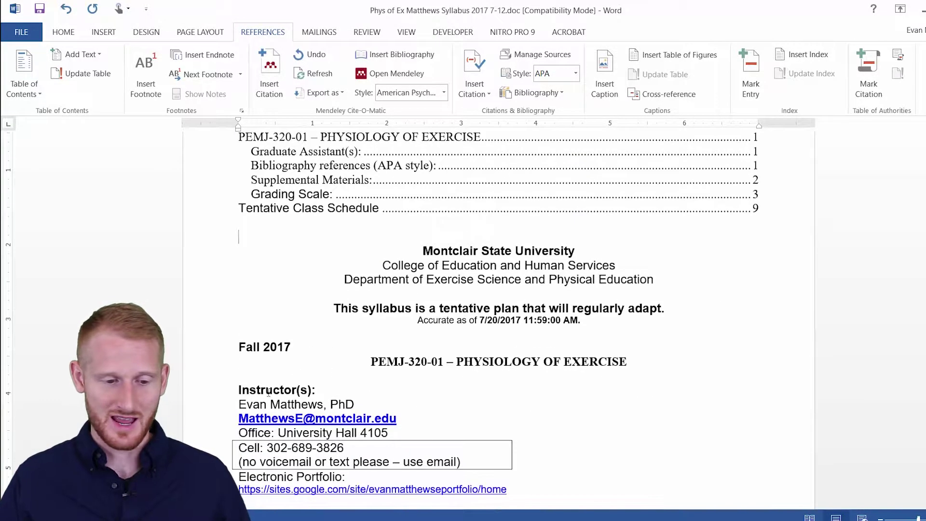
left_click(273, 389)
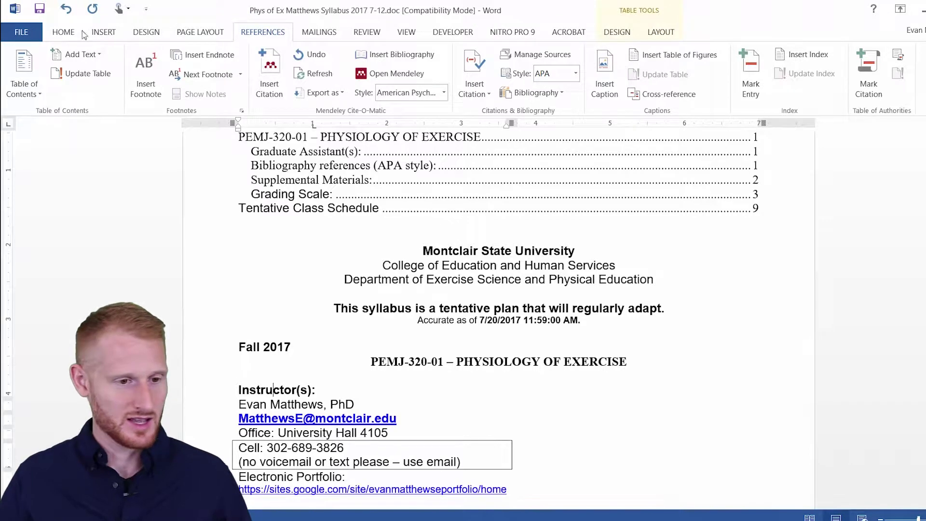
Step: Apply Heading 2 to the Instructor(s) label and review the syllabus
left_click(67, 33)
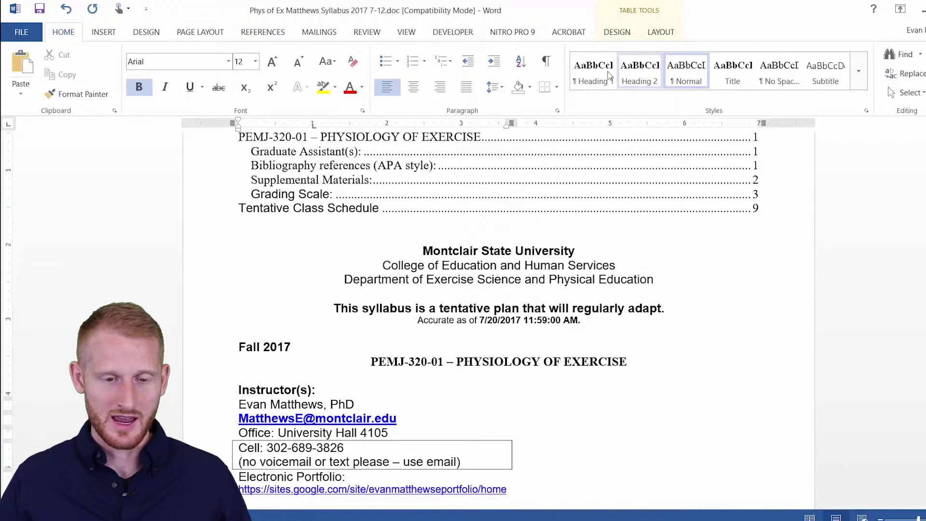
left_click(641, 77)
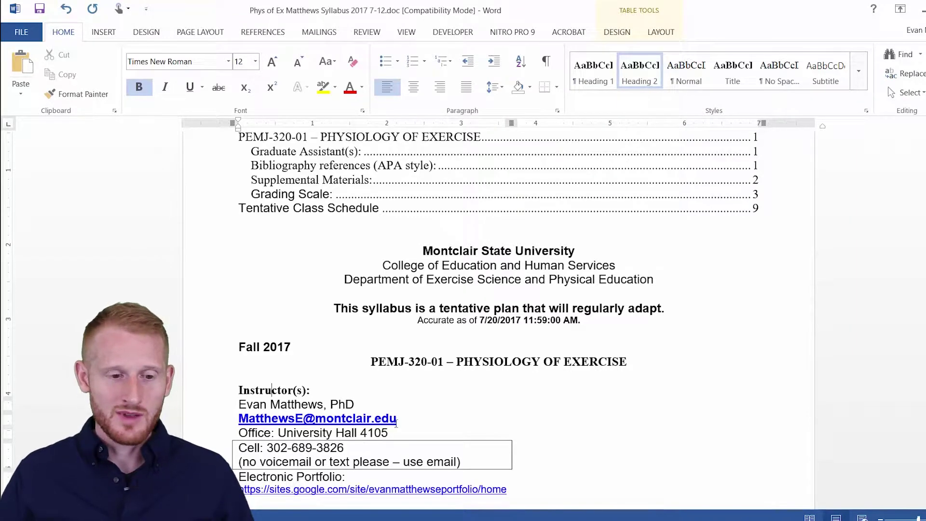
scroll(340, 344, "up", 3)
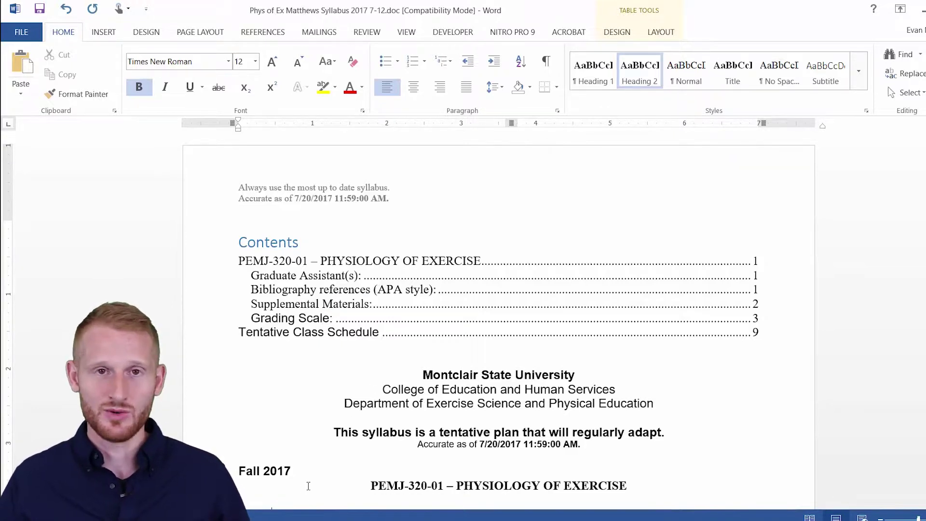
scroll(313, 437, "down", 1)
scroll(315, 435, "down", 15)
scroll(318, 433, "up", 6)
scroll(319, 433, "up", 11)
scroll(337, 431, "down", 6)
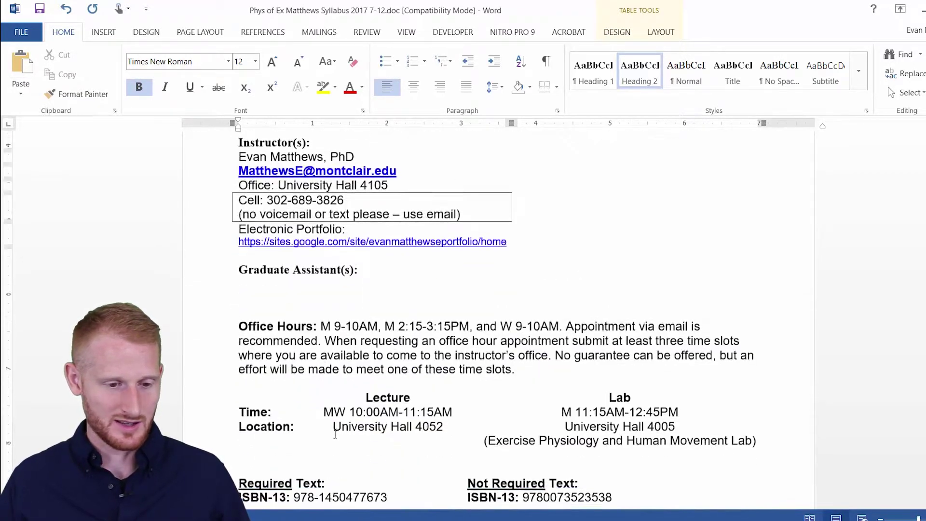
scroll(337, 431, "up", 8)
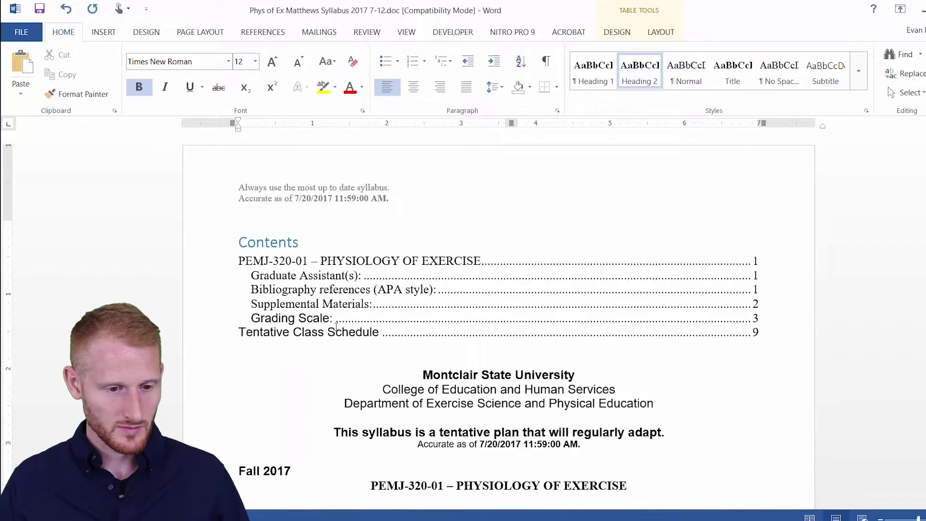
scroll(319, 366, "down", 8)
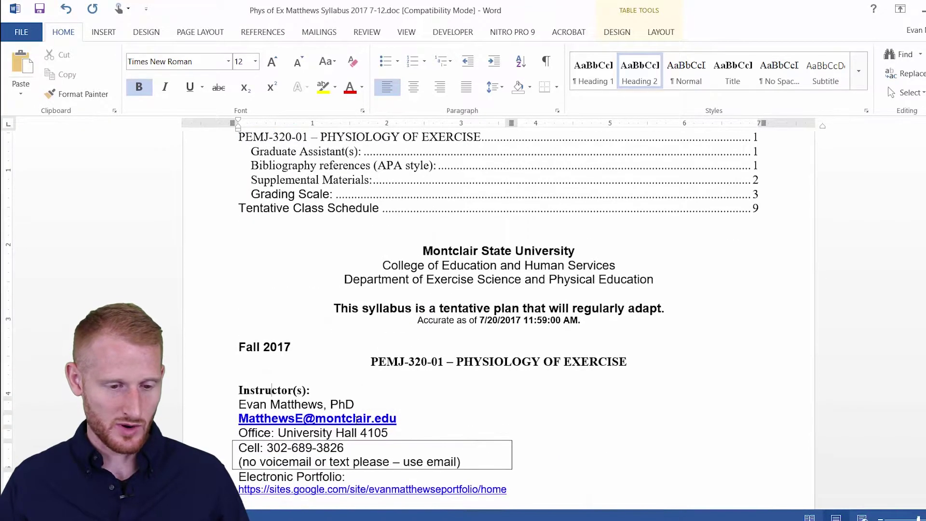
left_click(283, 255)
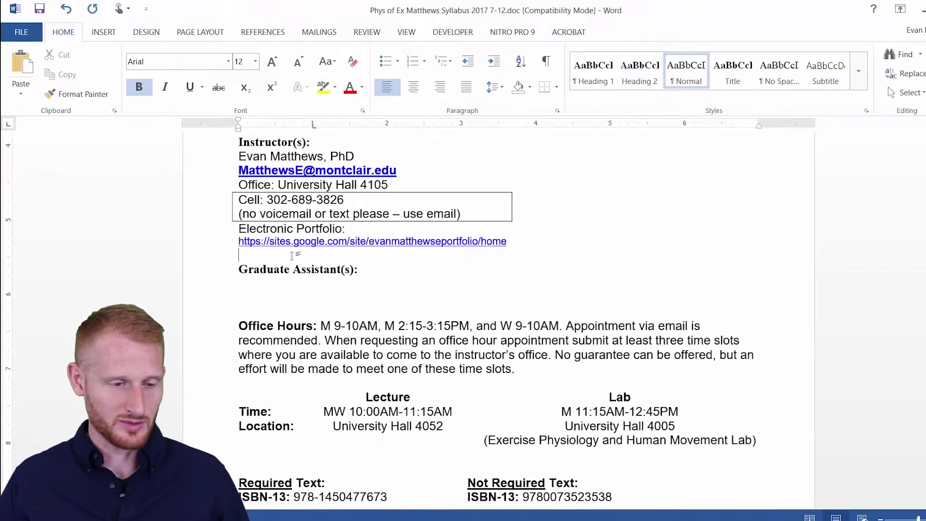
Step: Insert a page break after the portfolio link, pushing Graduate Assistant(s) to the next page
left_click(103, 31)
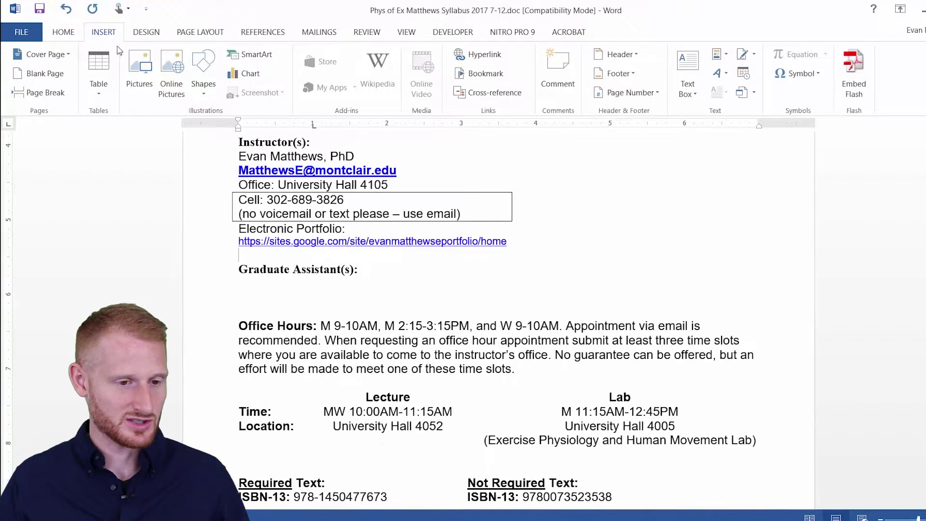
left_click(50, 94)
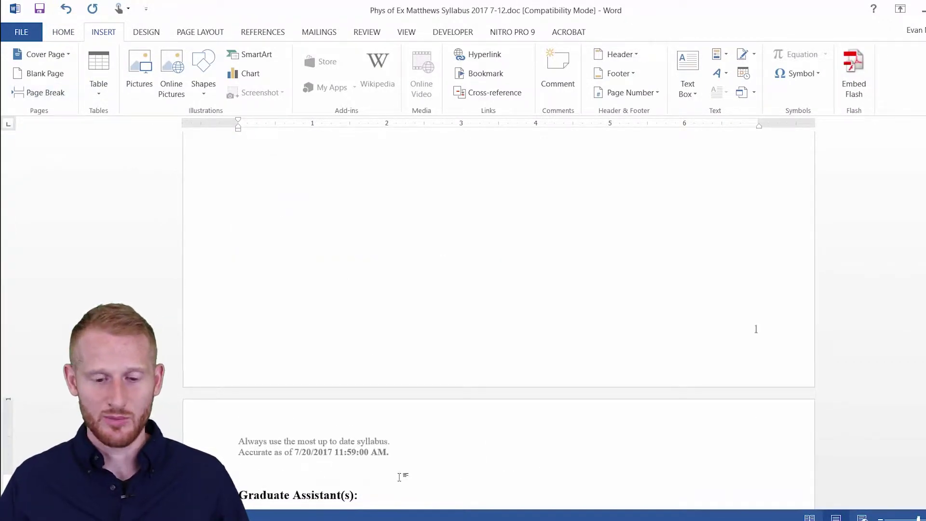
scroll(428, 451, "down", 5)
scroll(389, 368, "up", 15)
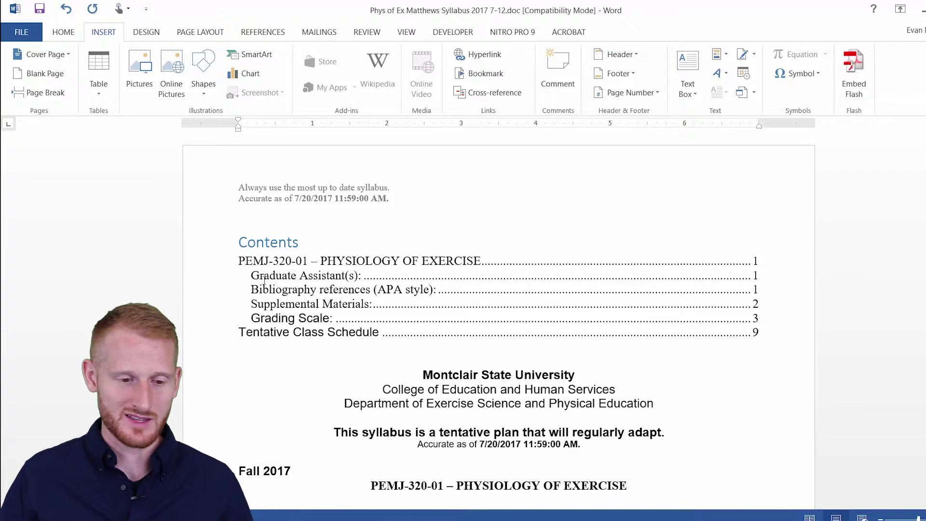
Step: Update the entire table of contents so it adds Instructor(s) and refreshes page numbers
left_click(382, 262)
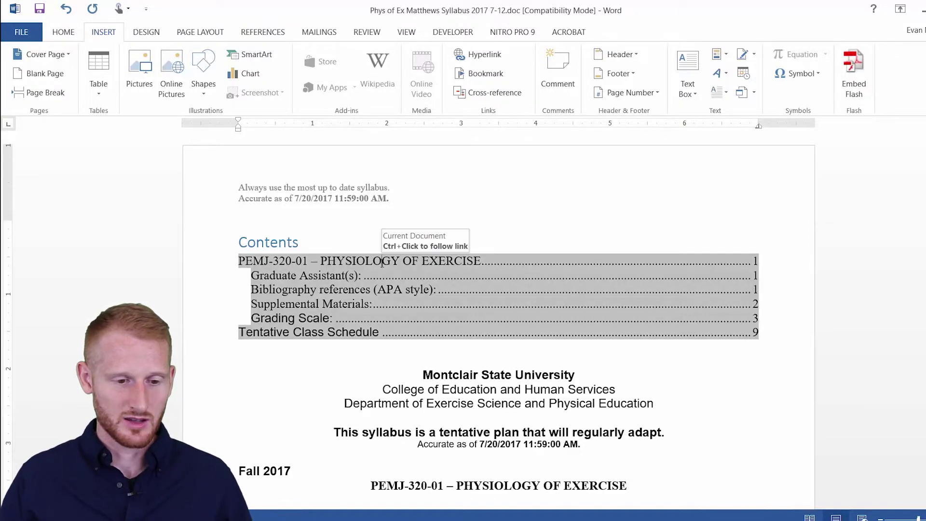
left_click(297, 242)
left_click(302, 261)
right_click(302, 258)
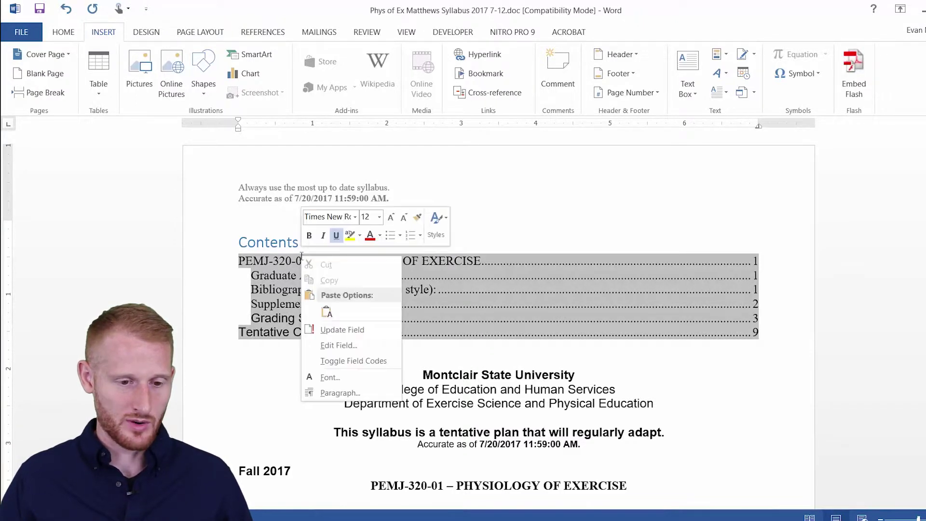
left_click(373, 330)
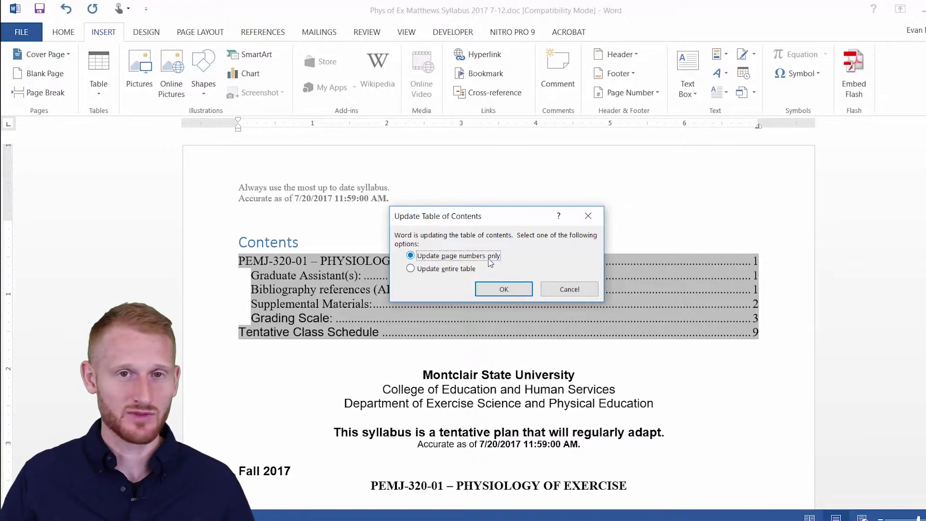
left_click(443, 271)
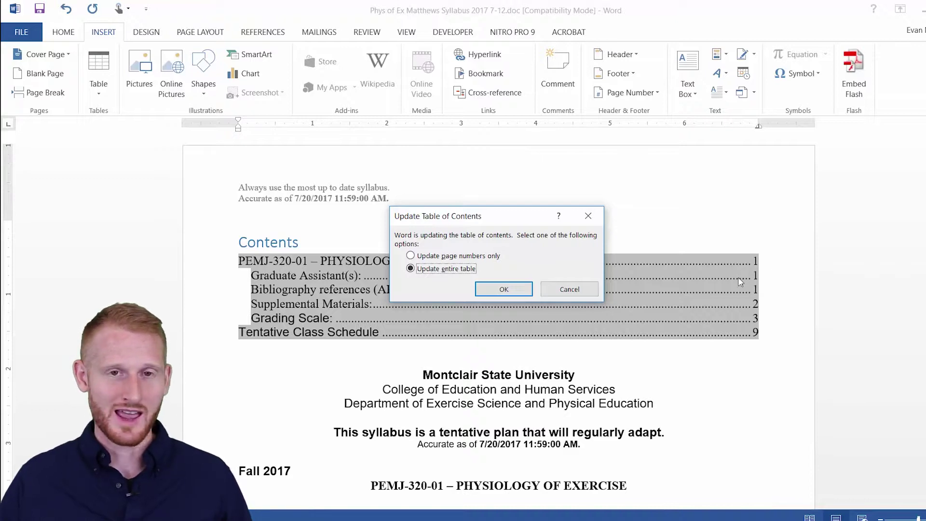
left_click(511, 290)
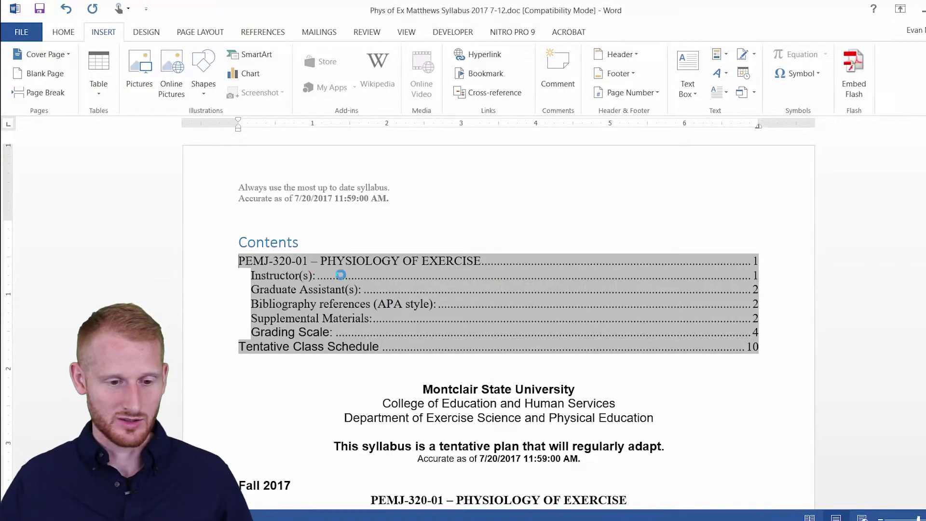